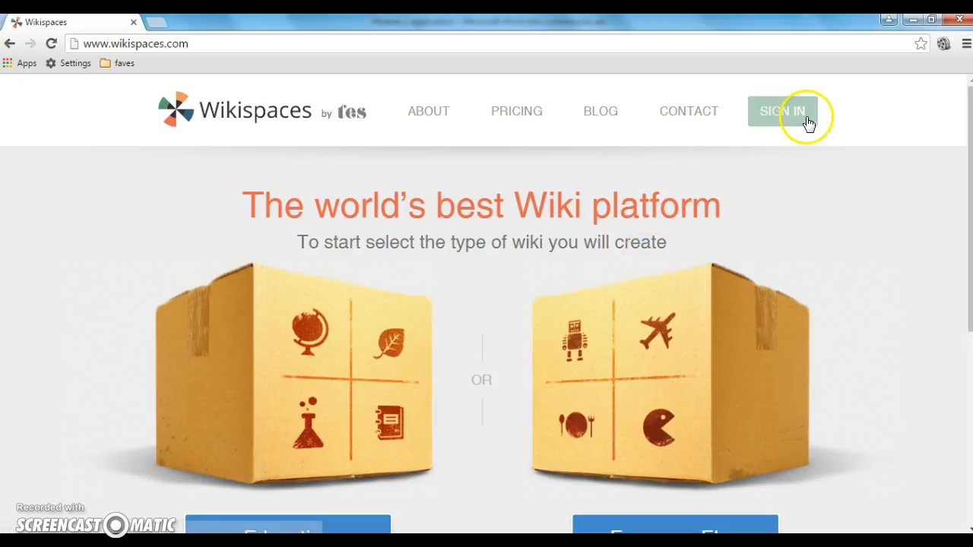
Open the Sign In dialog from the top right of the Wikispaces home page
left_click(777, 116)
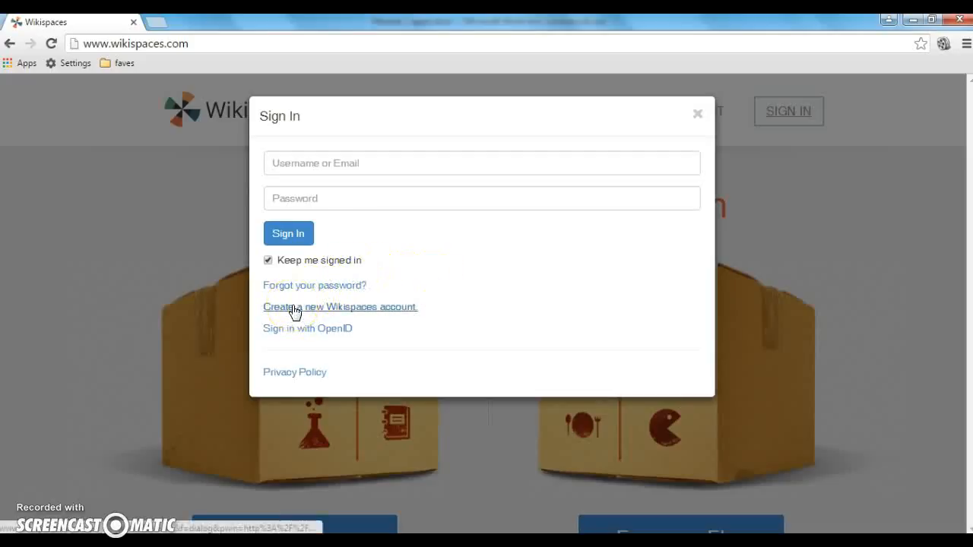
Switch to the Join Now form and enter the new account's username
left_click(402, 312)
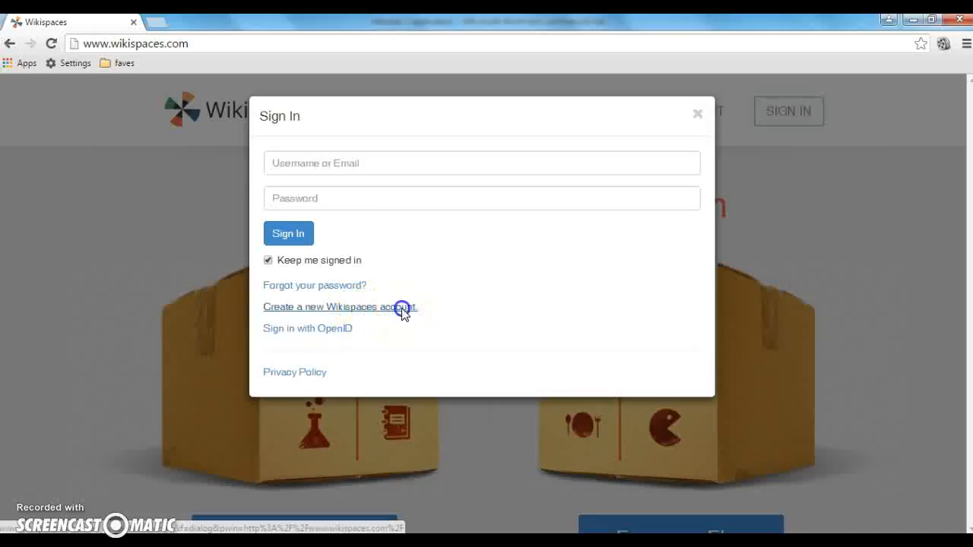
left_click(323, 157)
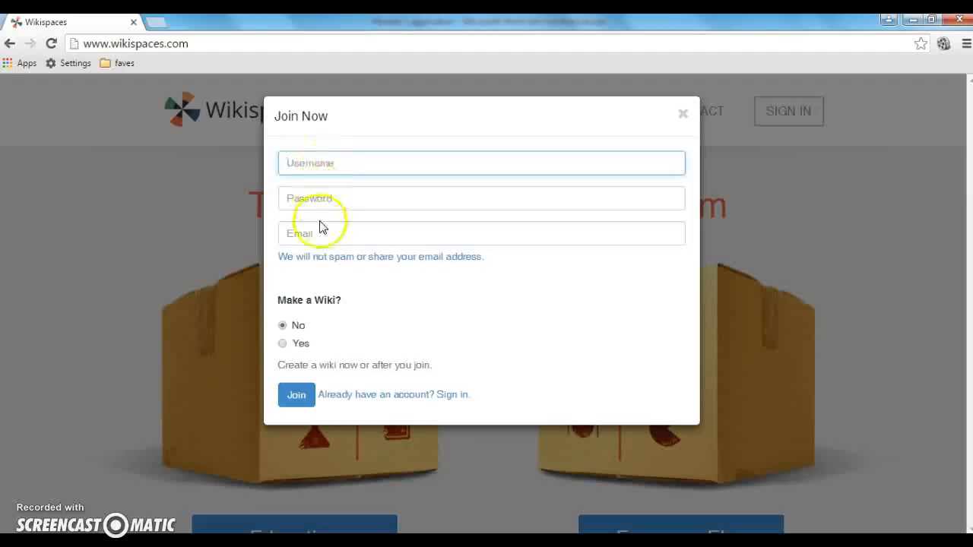
left_click(314, 162)
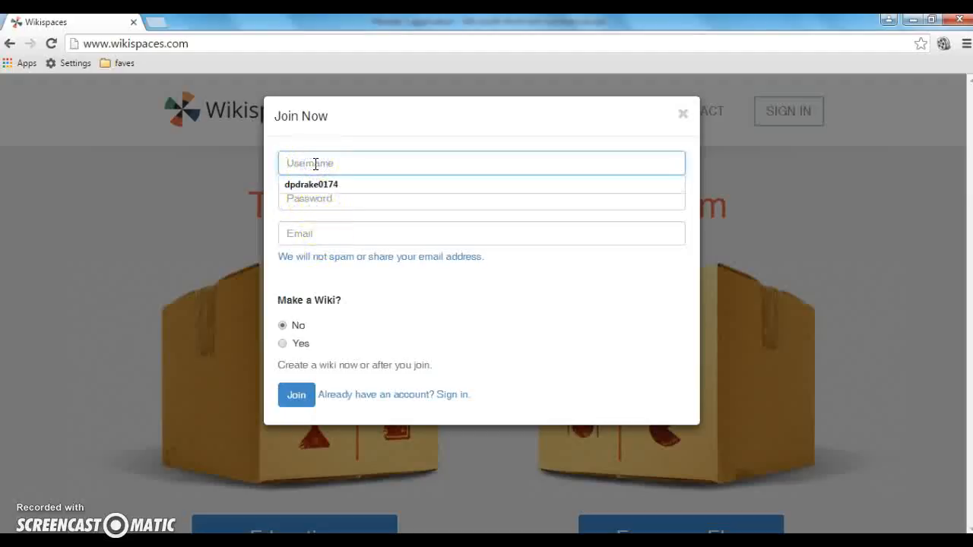
Enter the account password and the e-mail address, correcting a typo
key("Tab")
type("•••")
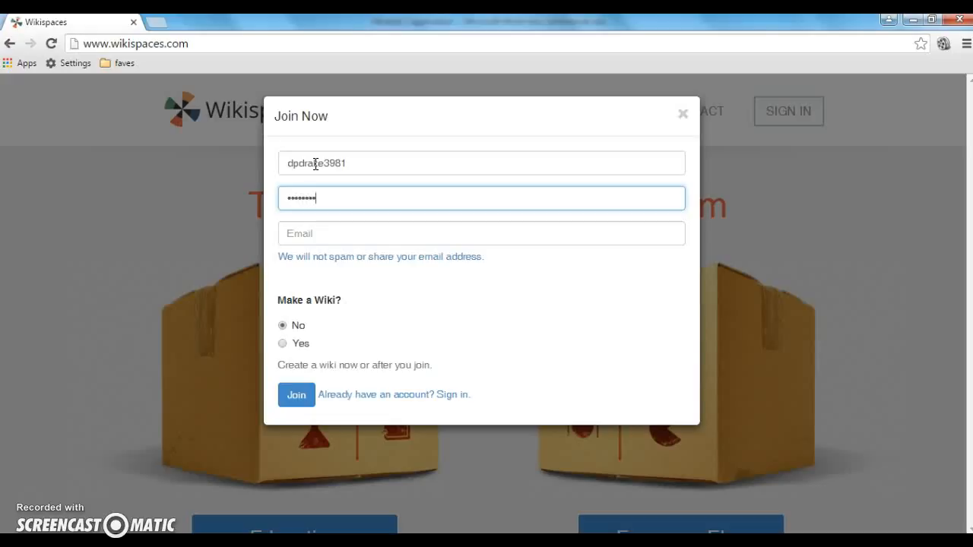
left_click(308, 239)
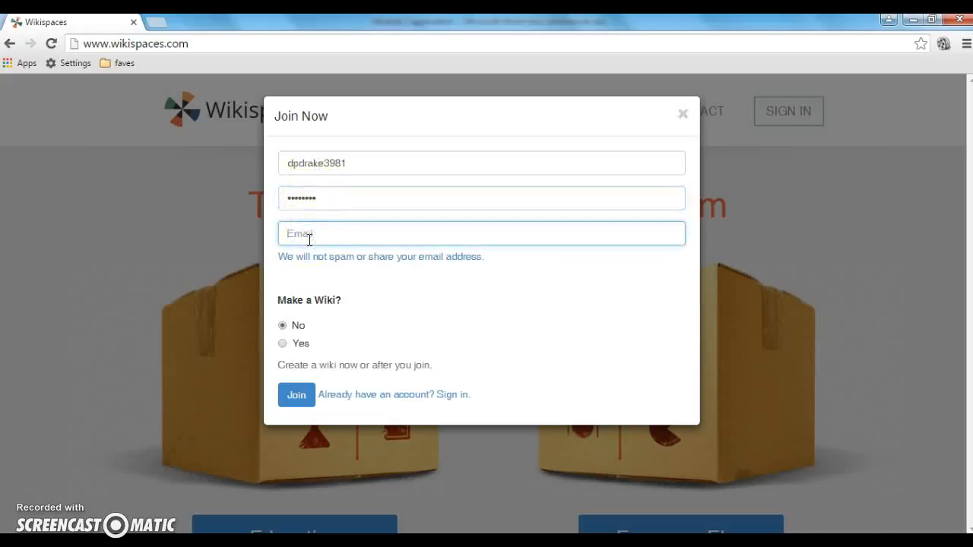
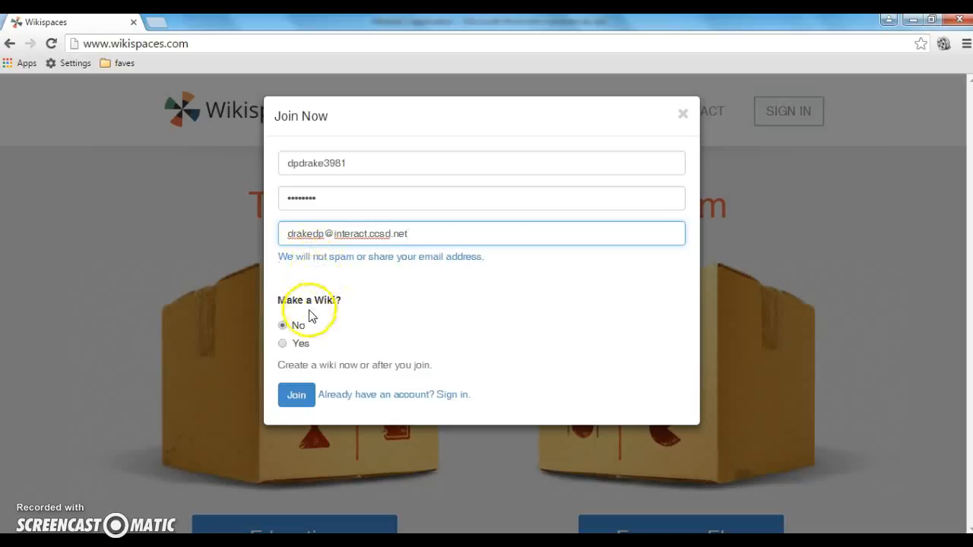
Choose Yes to make a wiki, pick K-12 Education as industry, and join
left_click(282, 343)
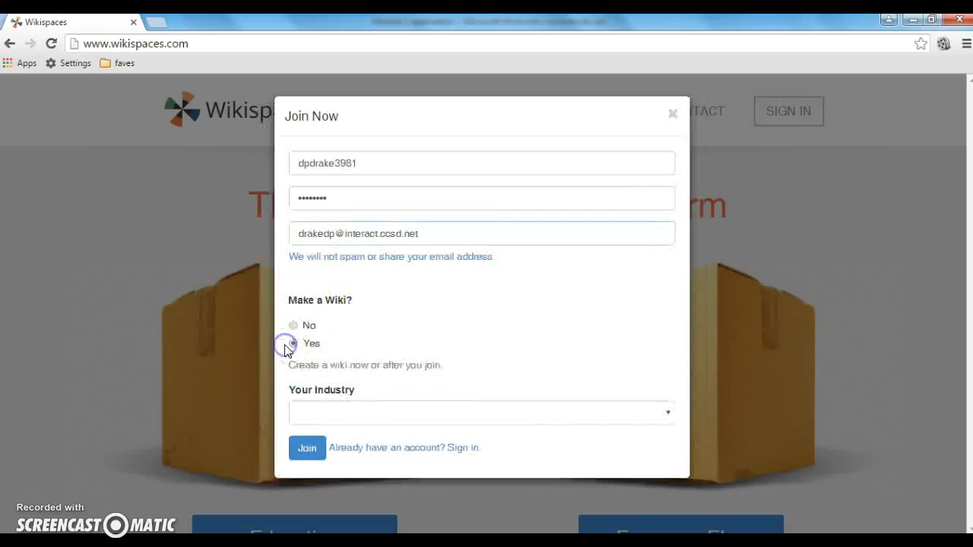
left_click(336, 411)
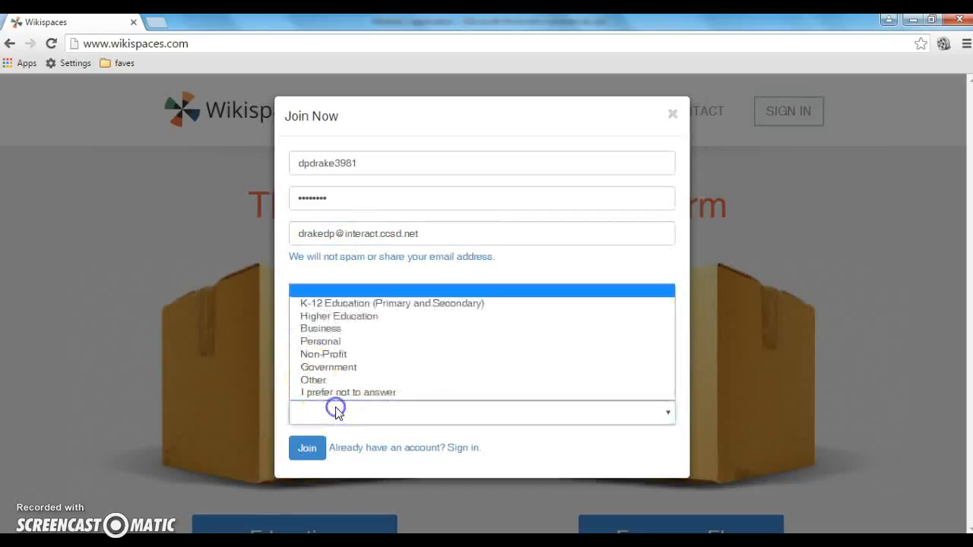
left_click(337, 304)
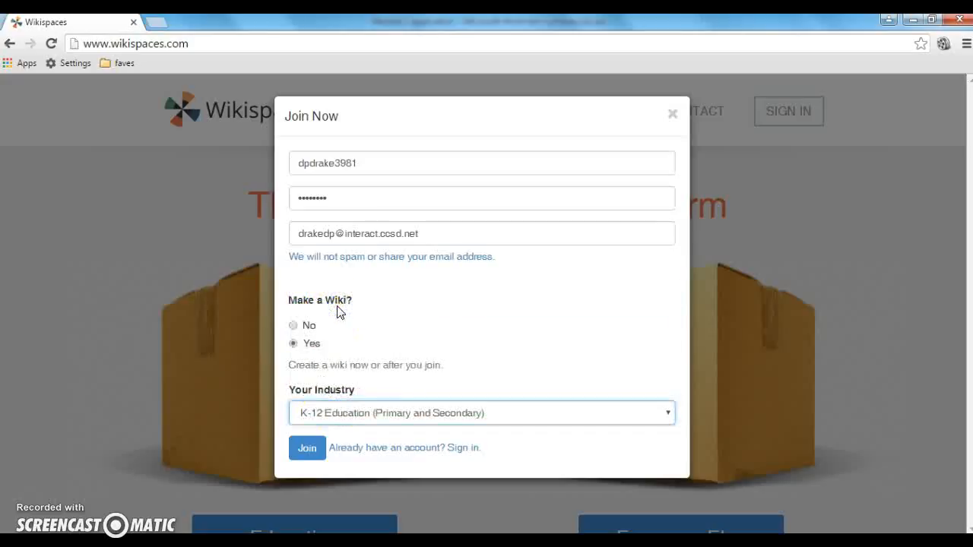
left_click(312, 449)
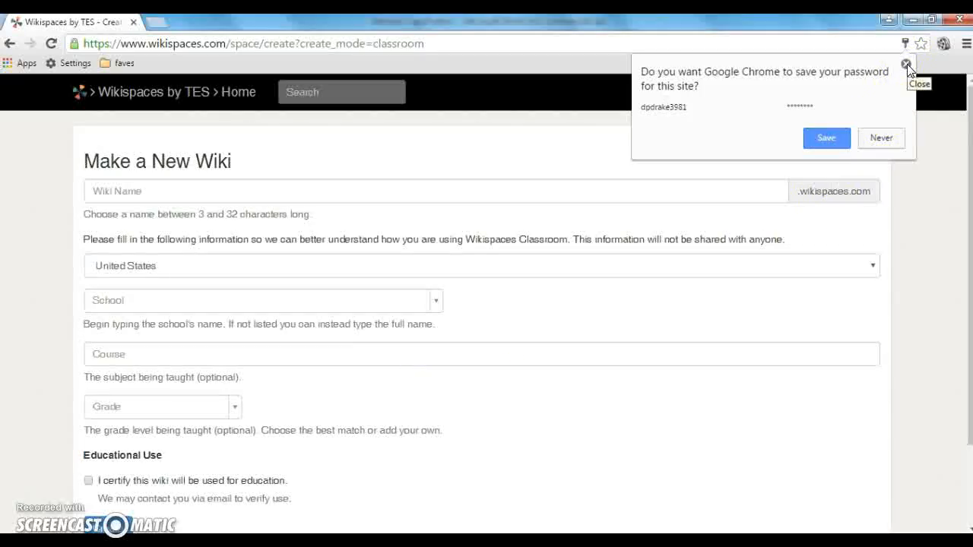
Decline Chrome's password saving and enter the wiki's name
left_click(882, 138)
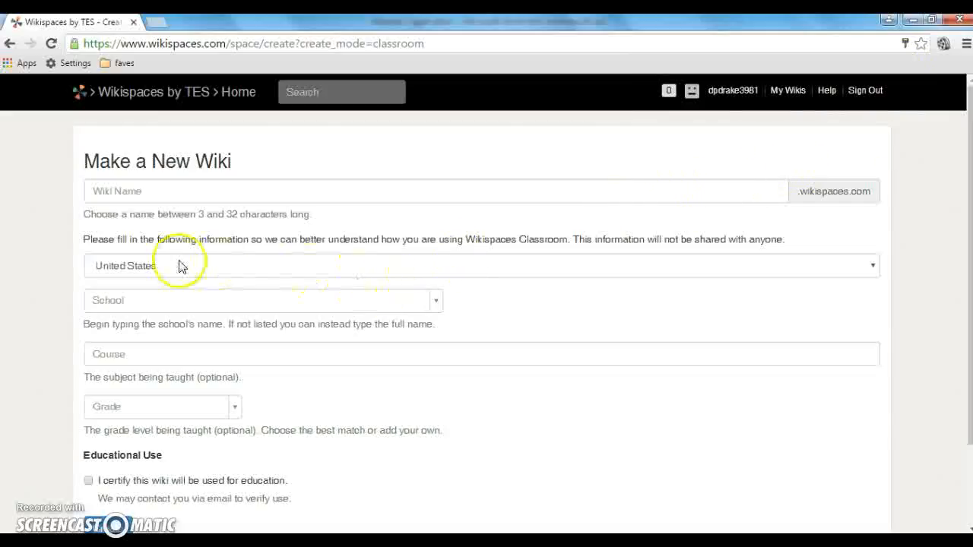
left_click(143, 200)
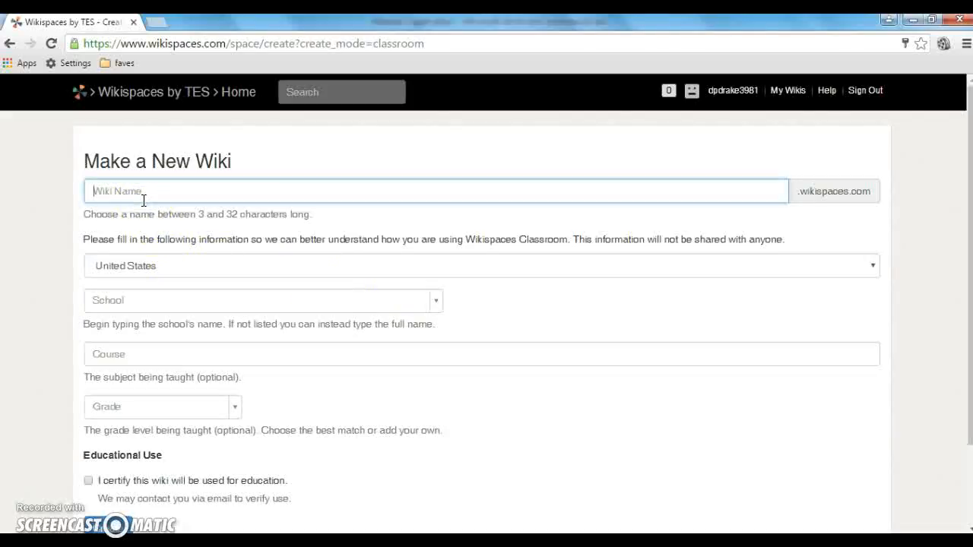
type("Darins page for science")
Keep United States as country and search for and select the middle school
left_click(135, 263)
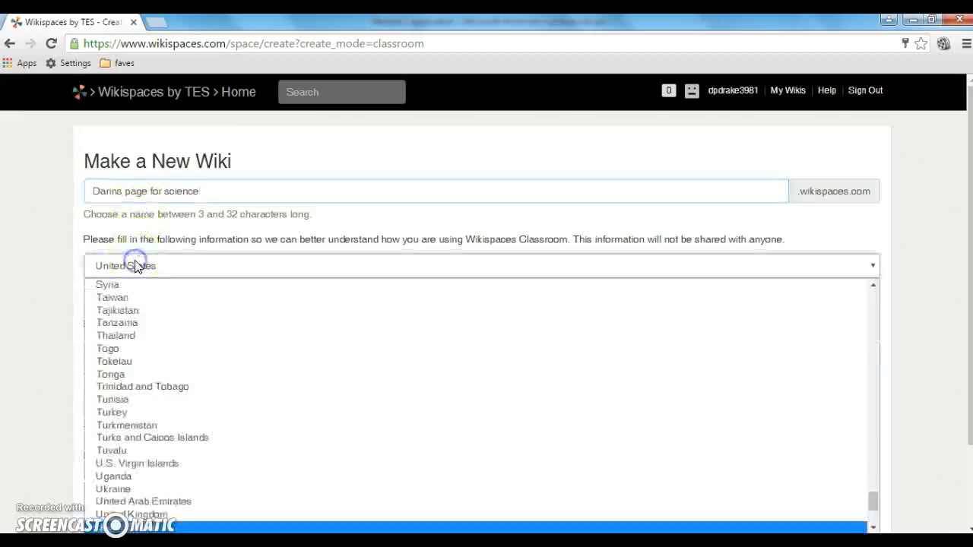
left_click(134, 265)
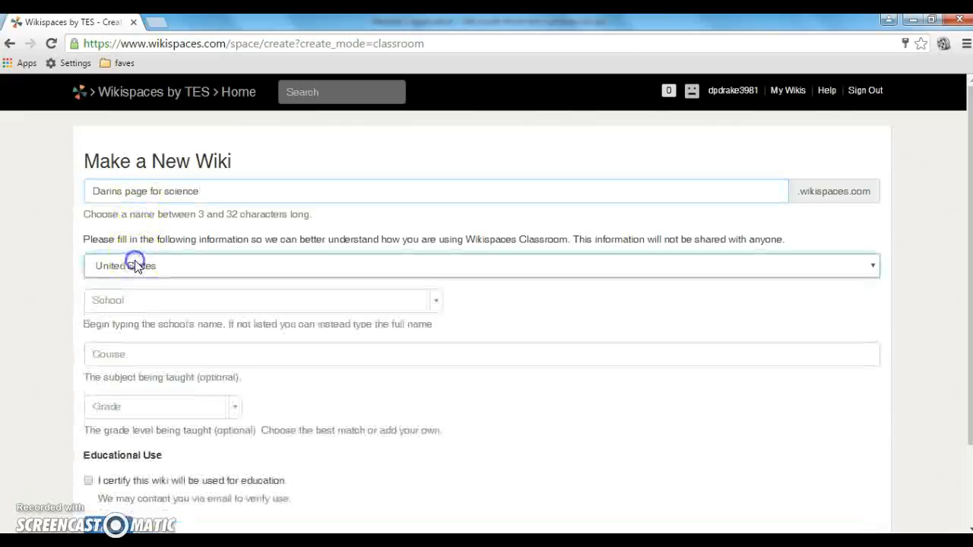
left_click(131, 306)
type("Fel")
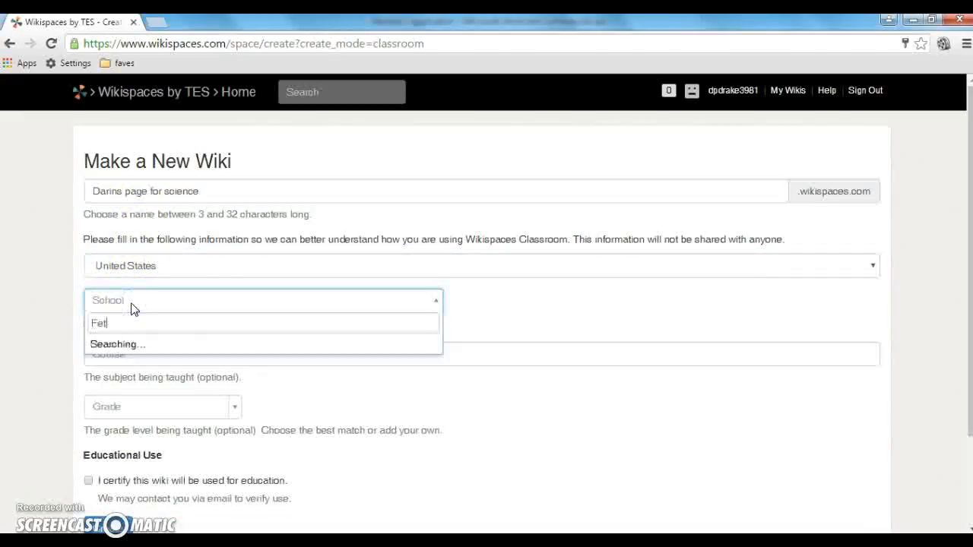
key("BackSpace")
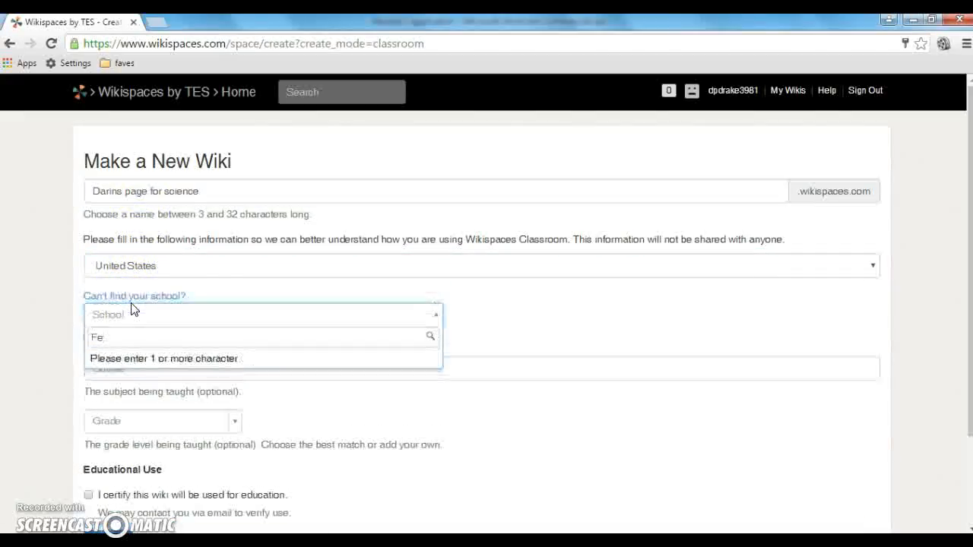
type("rtitta Middle School")
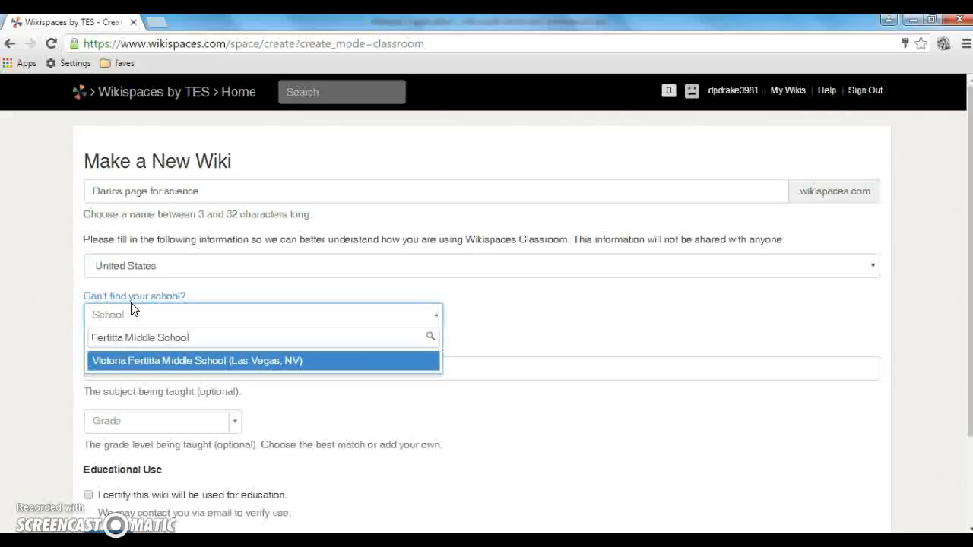
left_click(142, 363)
left_click(143, 364)
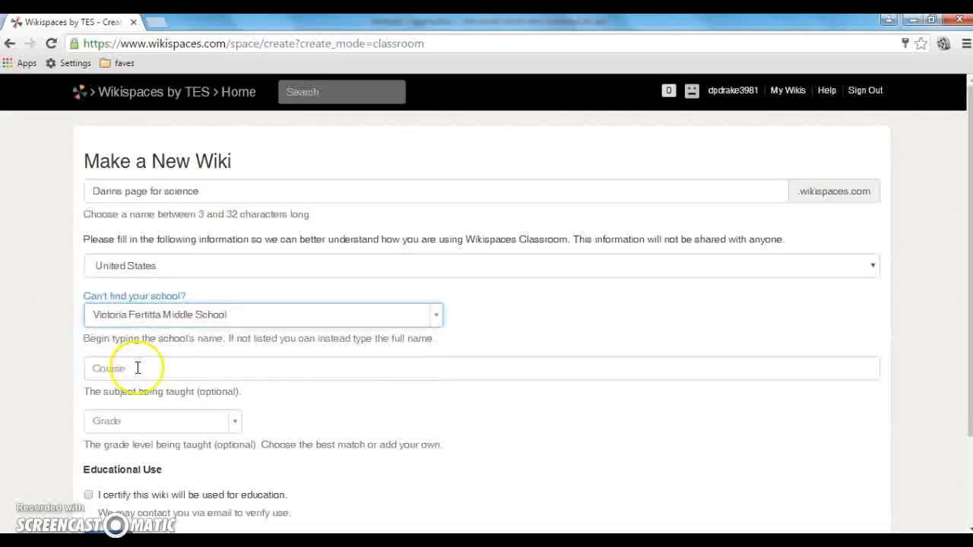
Enter Science as the course, choose grade 7, certify educational use, and submit
left_click(137, 368)
type("Science")
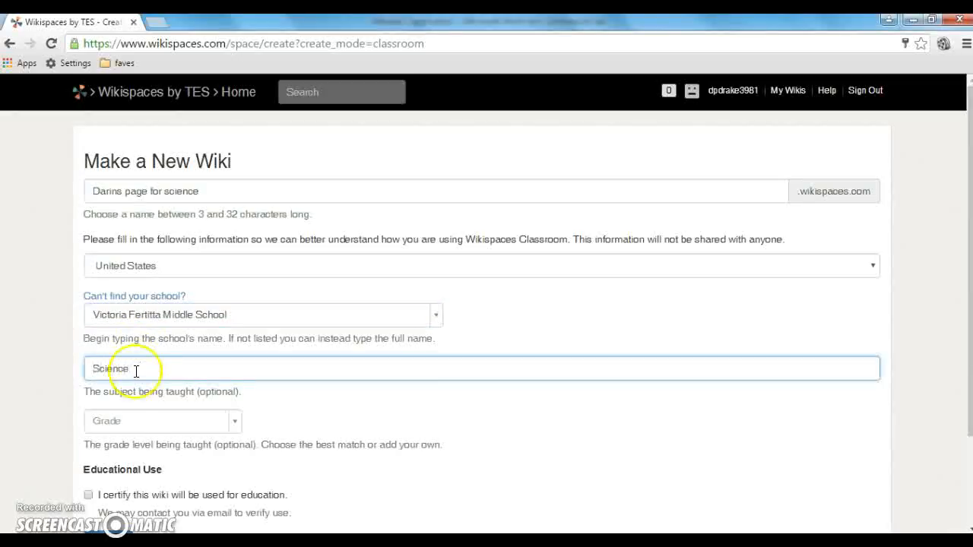
left_click(142, 420)
left_click_drag(236, 314, 232, 341)
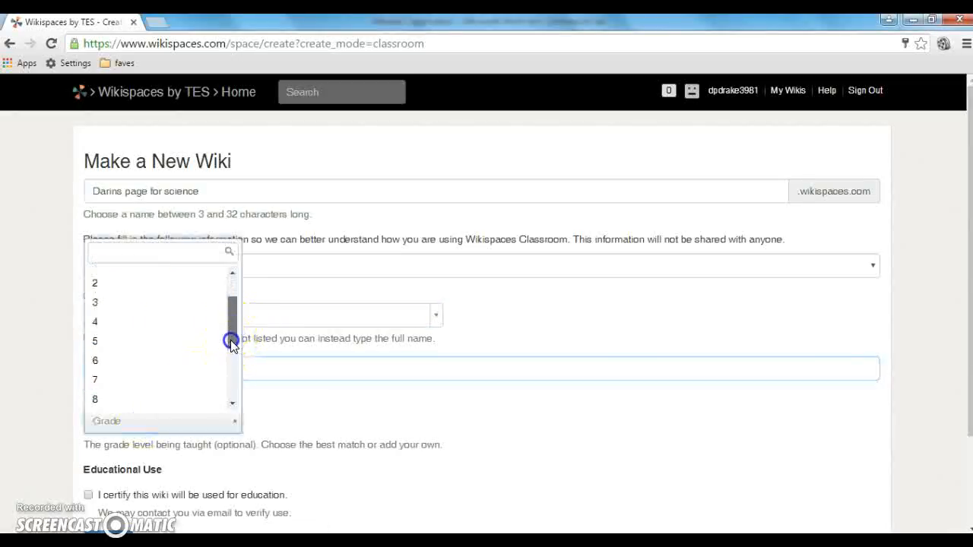
left_click(113, 373)
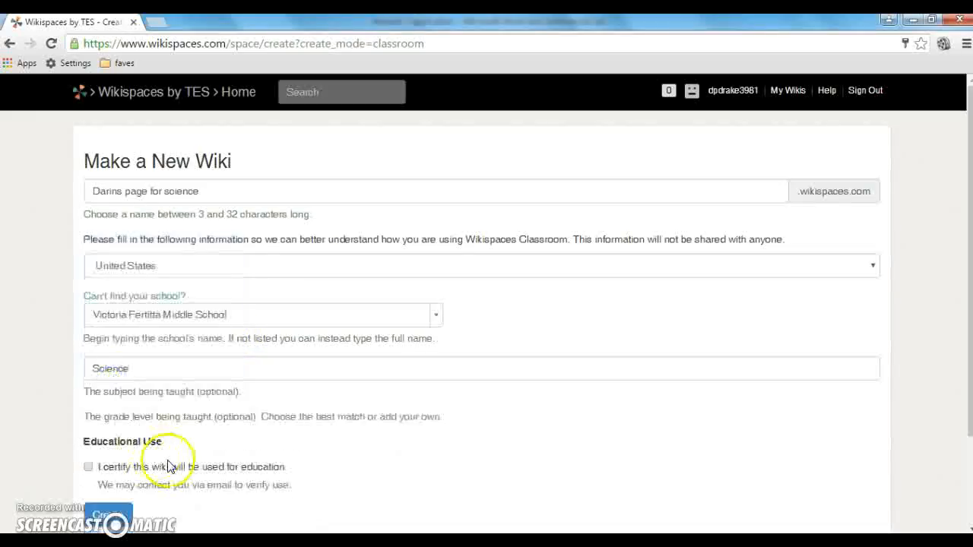
left_click(88, 468)
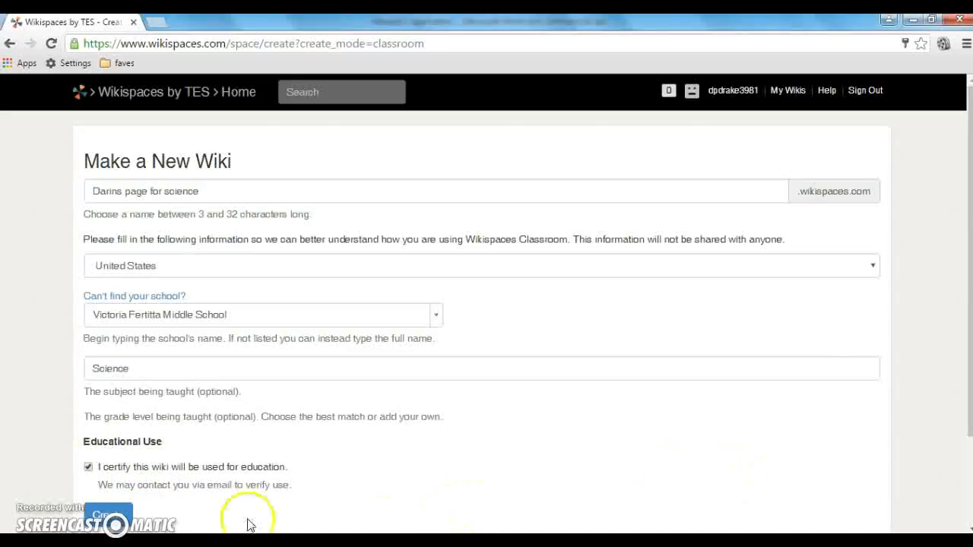
left_click(108, 515)
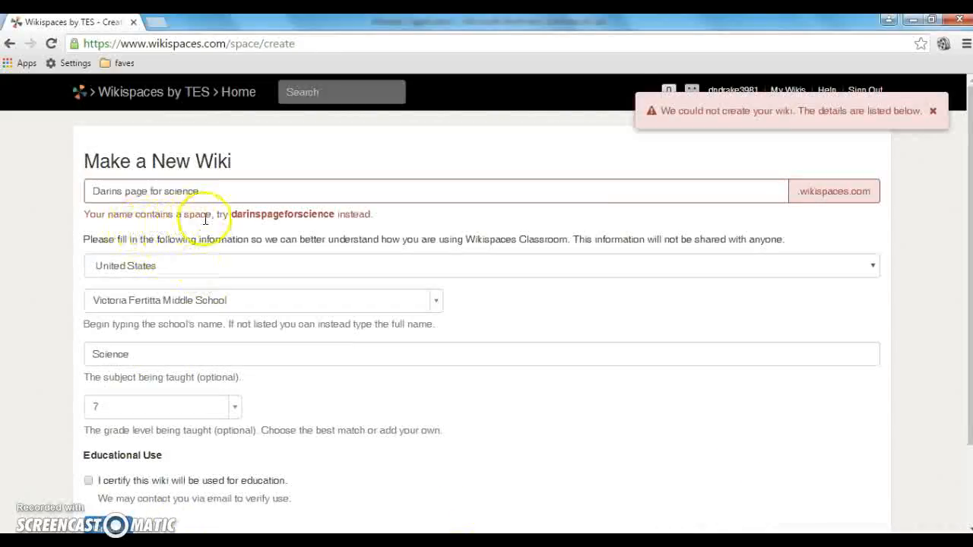
Remove the spaces from the wiki name and re-tick the education certification box
left_click(126, 191)
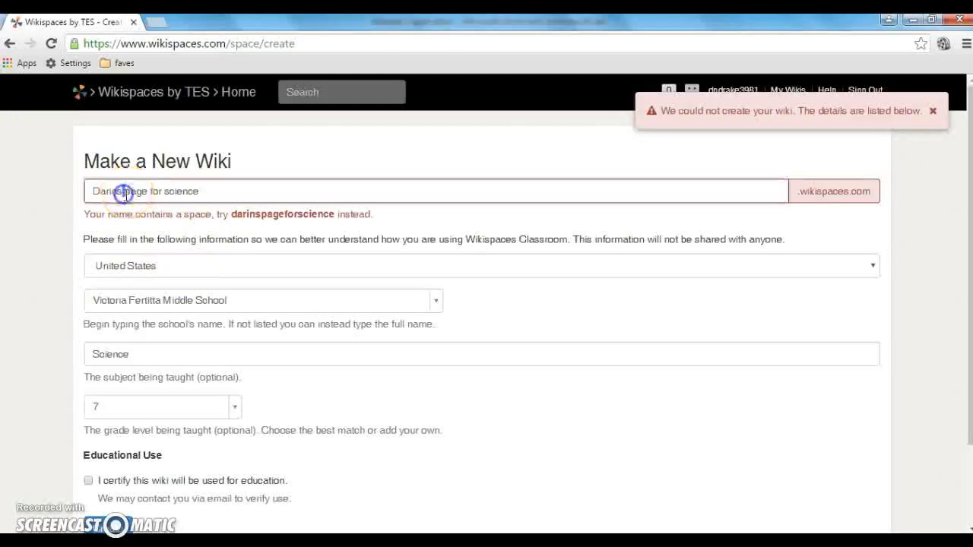
key("BackSpace")
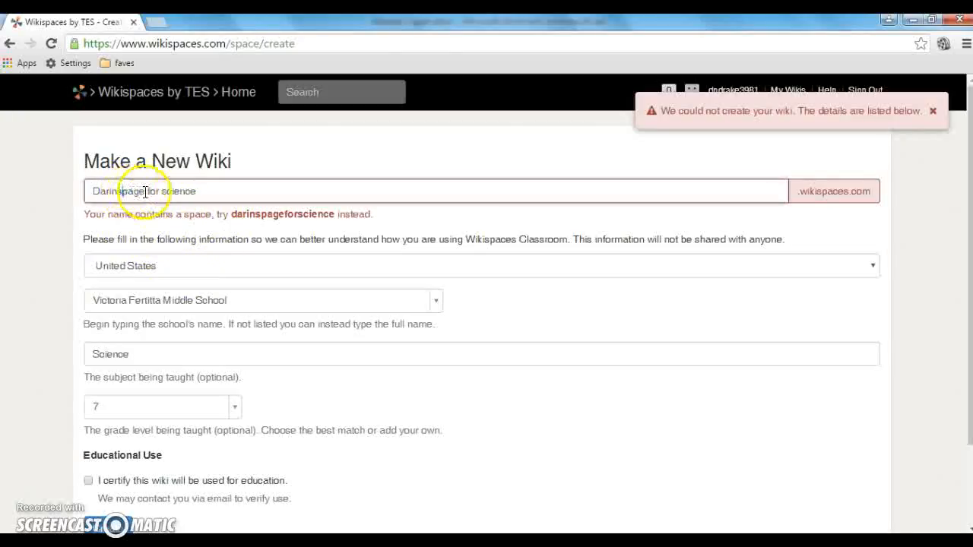
left_click(146, 191)
key("BackSpace")
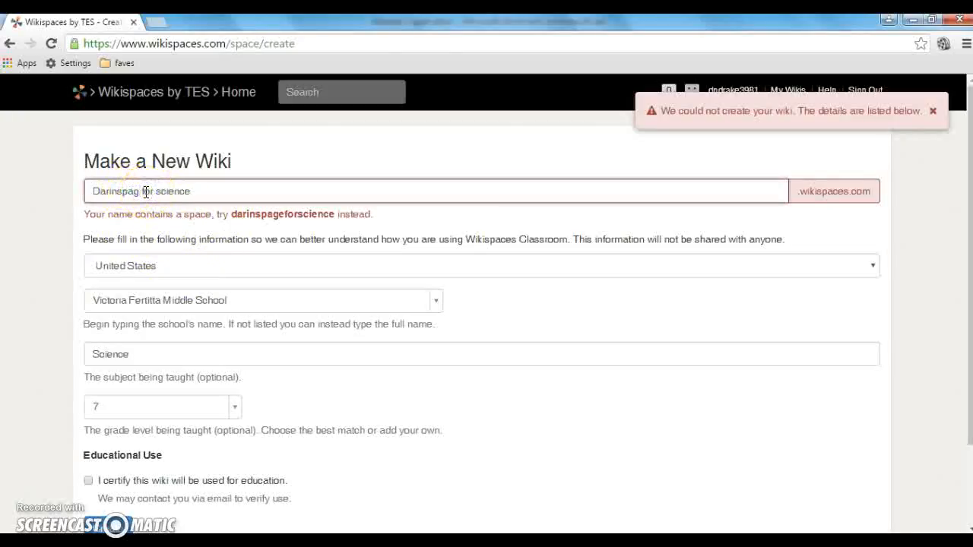
type("e")
key("BackSpace")
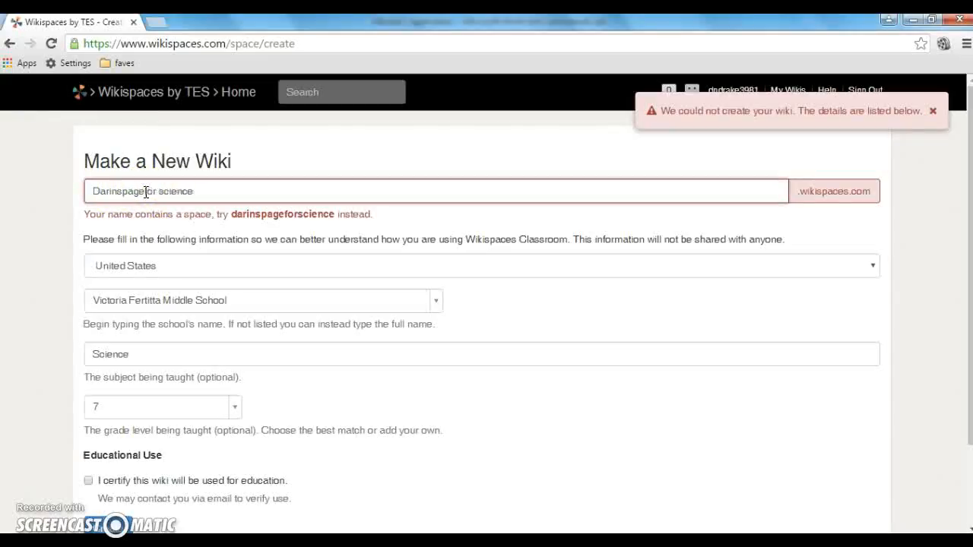
left_click(161, 191)
key("BackSpace")
left_click(89, 481)
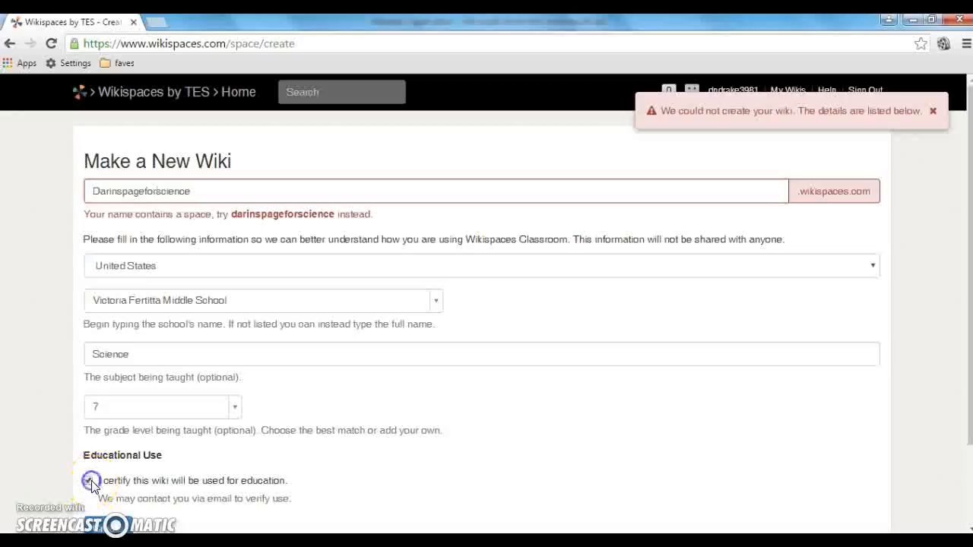
Submit the corrected Make a New Wiki form to create the classroom wiki
left_click(114, 530)
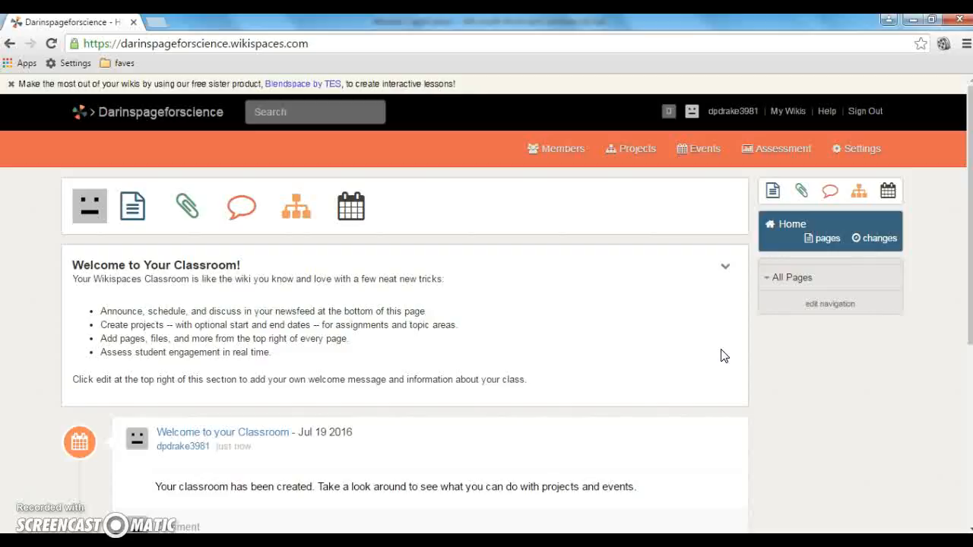
Go to the wiki's Settings and open its General page showing Classroom type
left_click(859, 153)
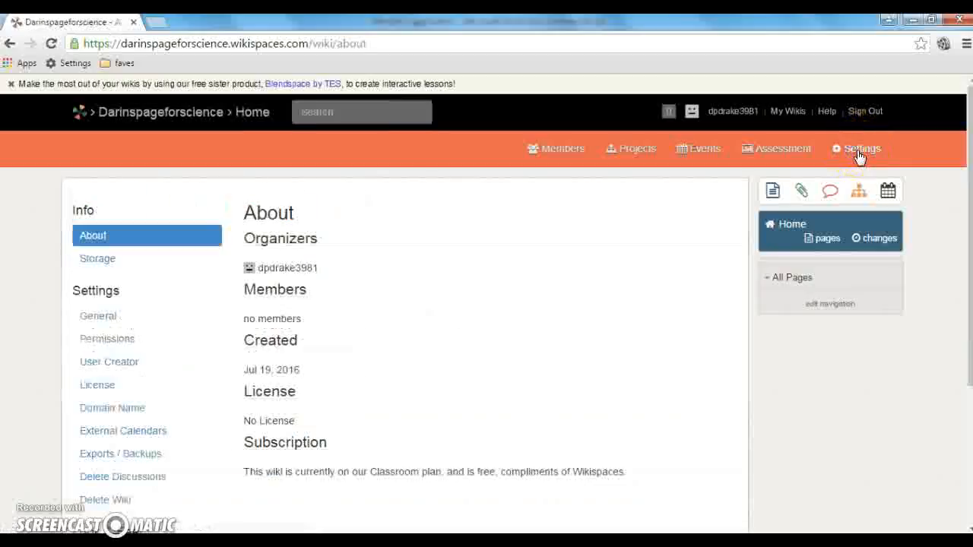
left_click(968, 159)
left_click_drag(968, 160, 968, 190)
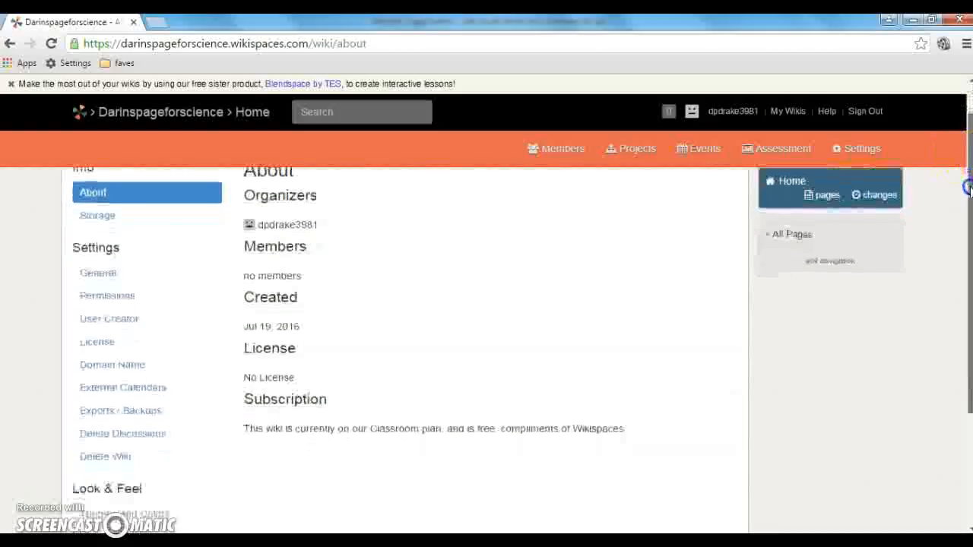
left_click(113, 275)
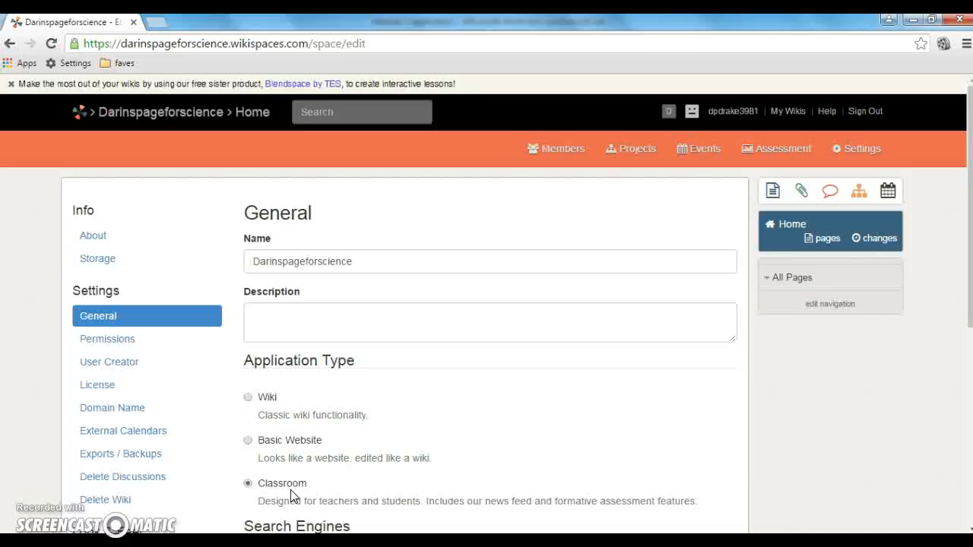
Set Application Type to Wiki, save, and dismiss the confirmation notice
left_click(248, 397)
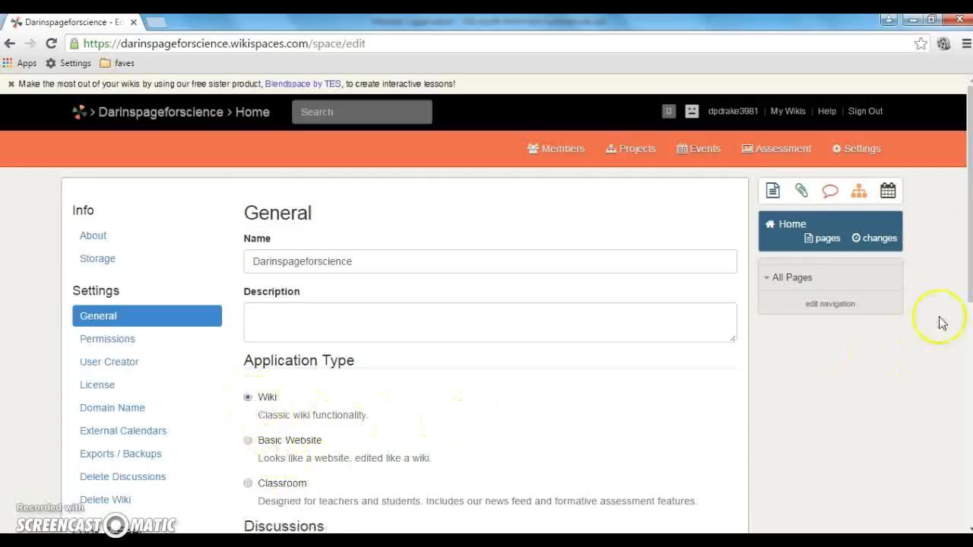
left_click_drag(967, 273, 969, 488)
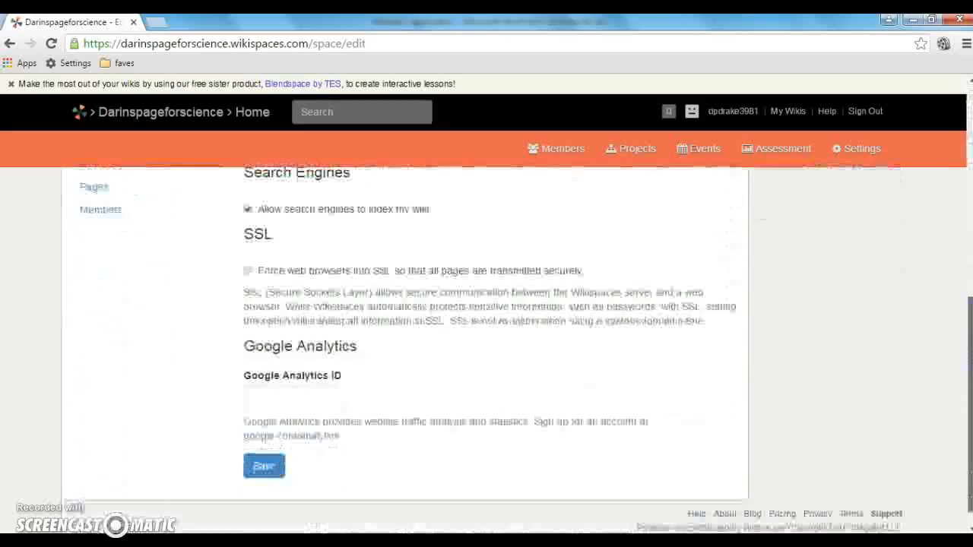
left_click(262, 466)
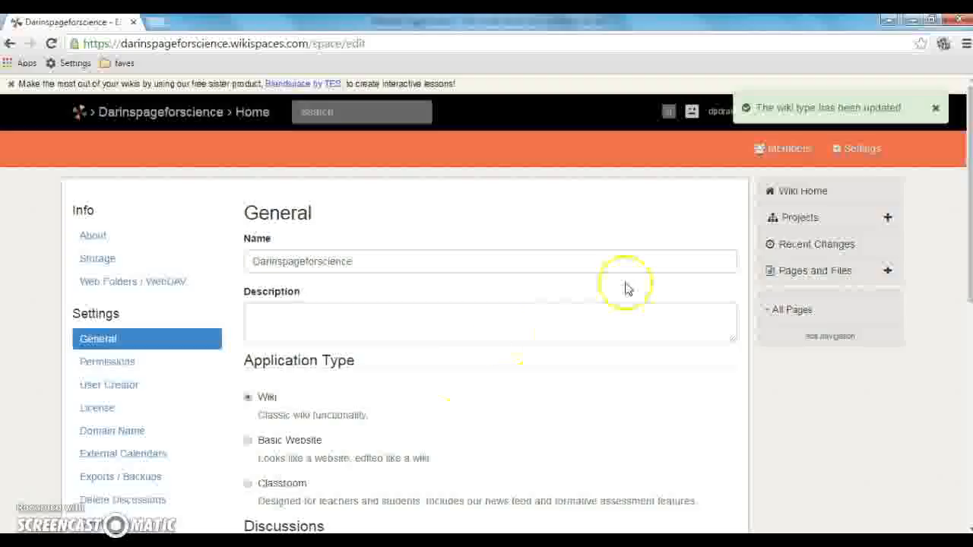
left_click(935, 111)
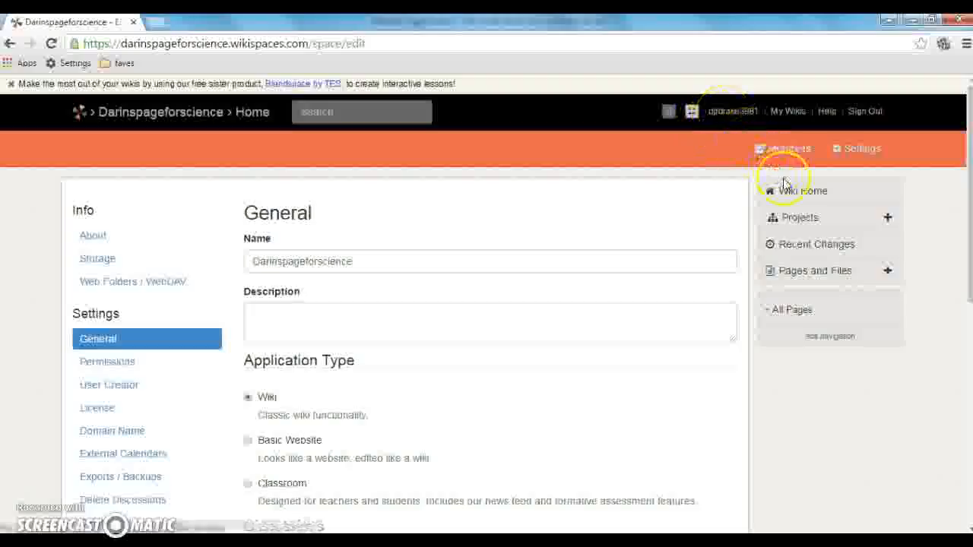
Go to Wiki Home and put the home page into edit mode
left_click(799, 196)
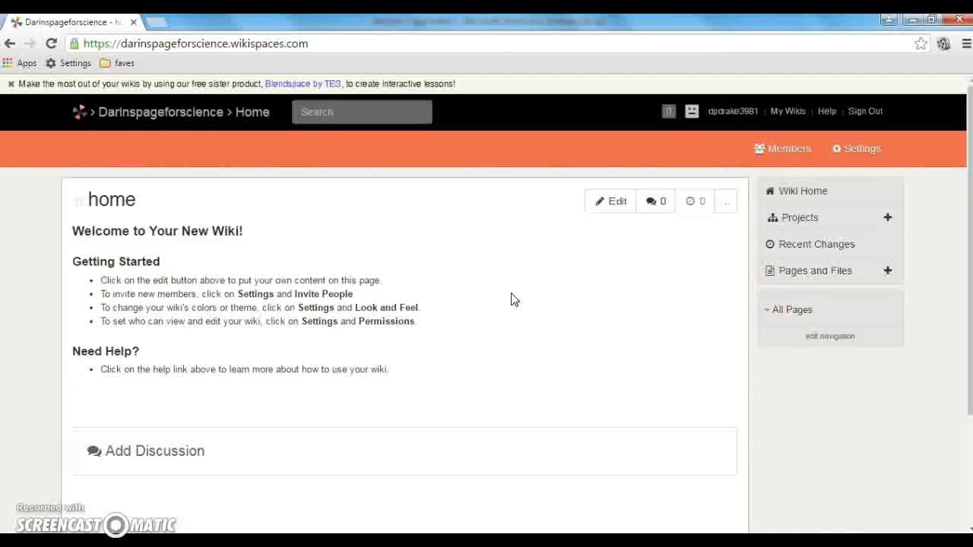
left_click(615, 207)
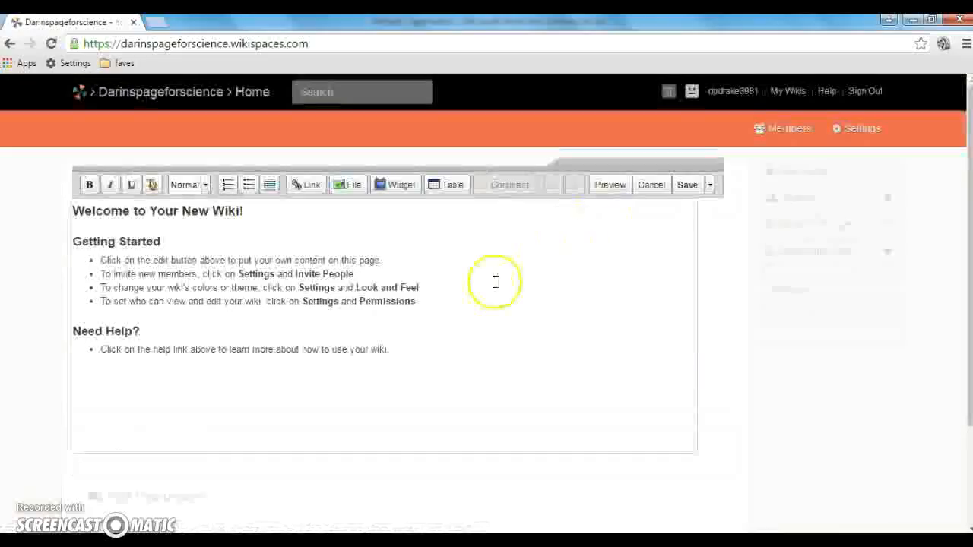
Select and delete all of the home page's default welcome text
left_click(318, 366)
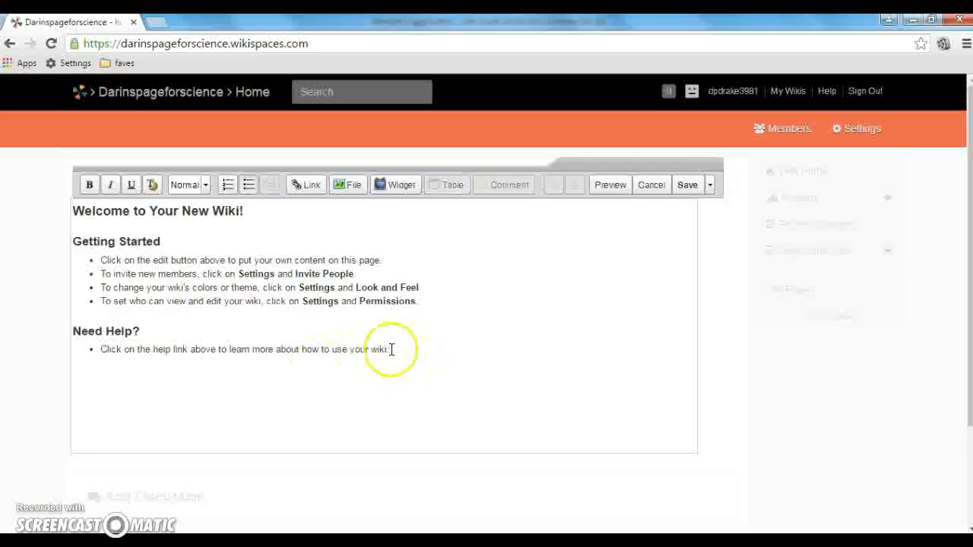
left_click_drag(392, 349, 33, 212)
key("BackSpace")
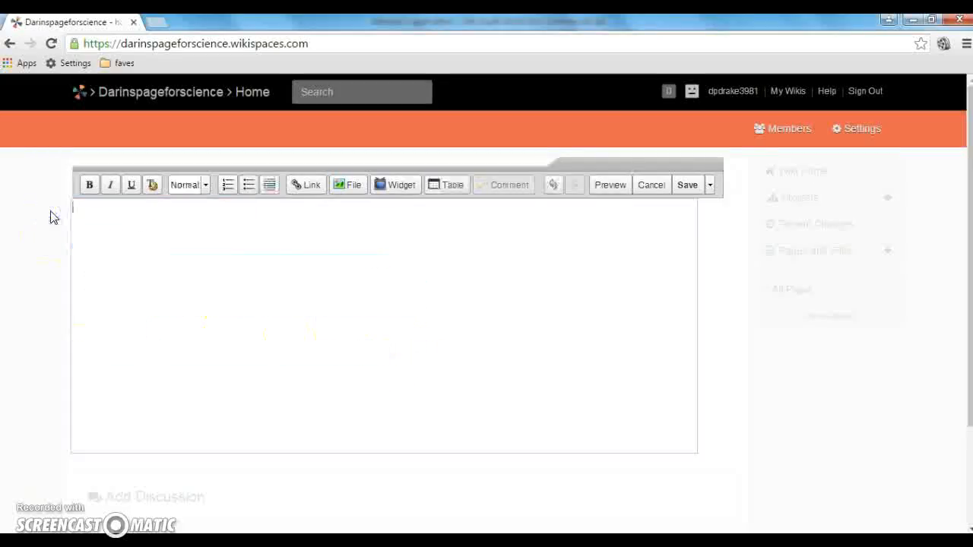
Type the greeting 'Hello. this is my study guide page.' and save the page
type("Hello.")
type(" th")
type("is os")
type("is m")
type("y studu")
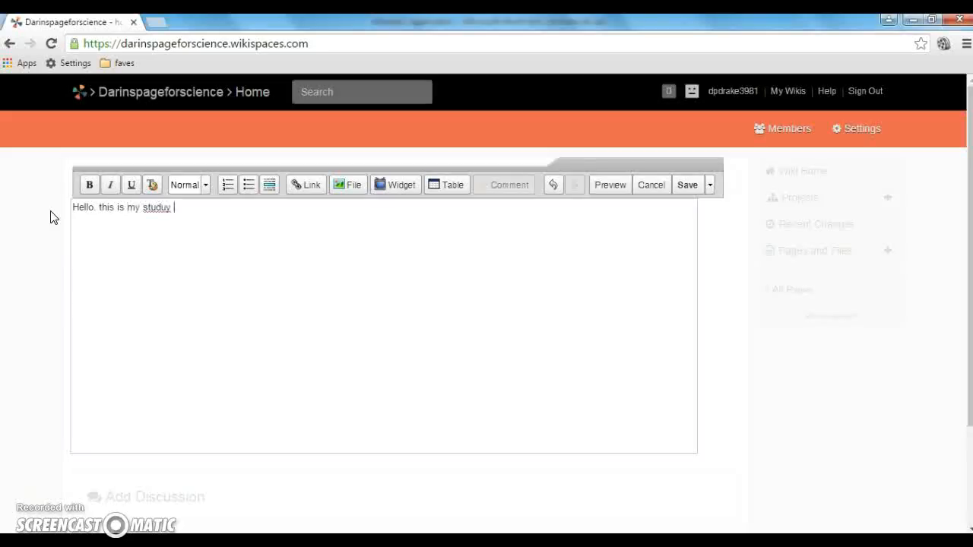
key("BackSpace")
type("y guide page.")
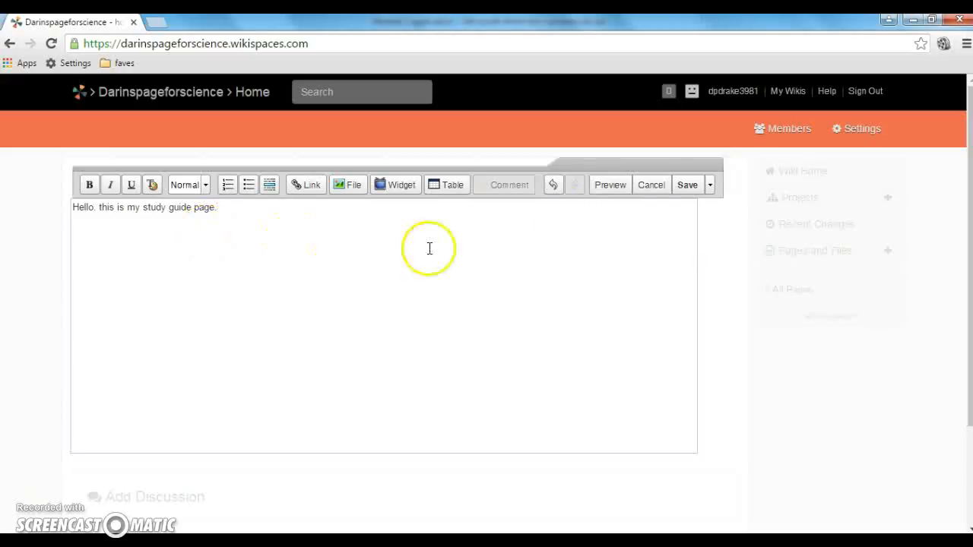
left_click(684, 187)
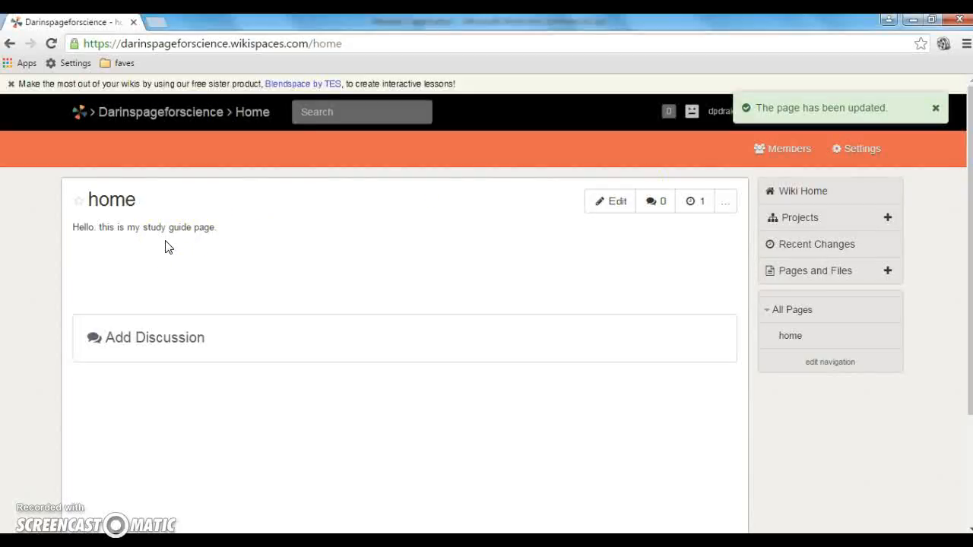
Reopen the home page for editing and add a line 'SAJHFKJAVCIDC' below the greeting
left_click(619, 207)
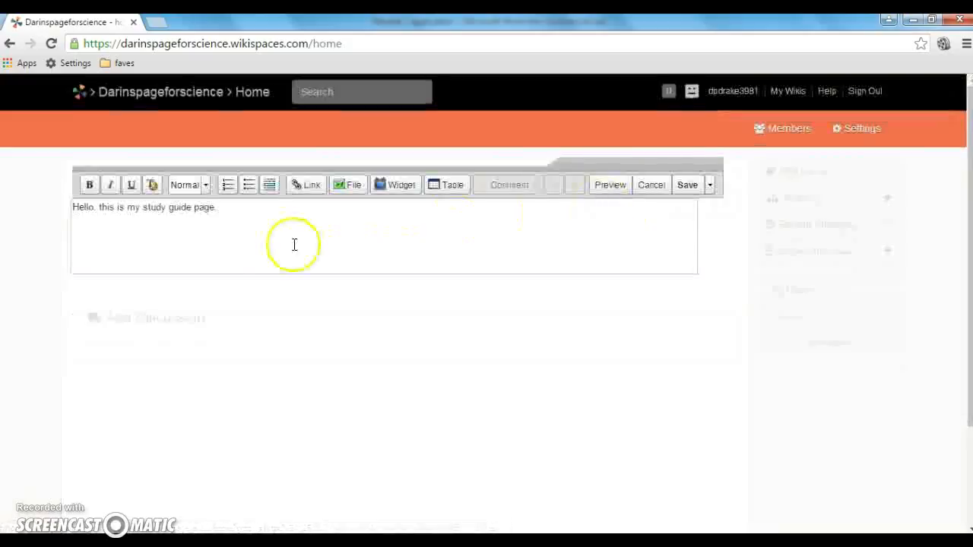
left_click(228, 214)
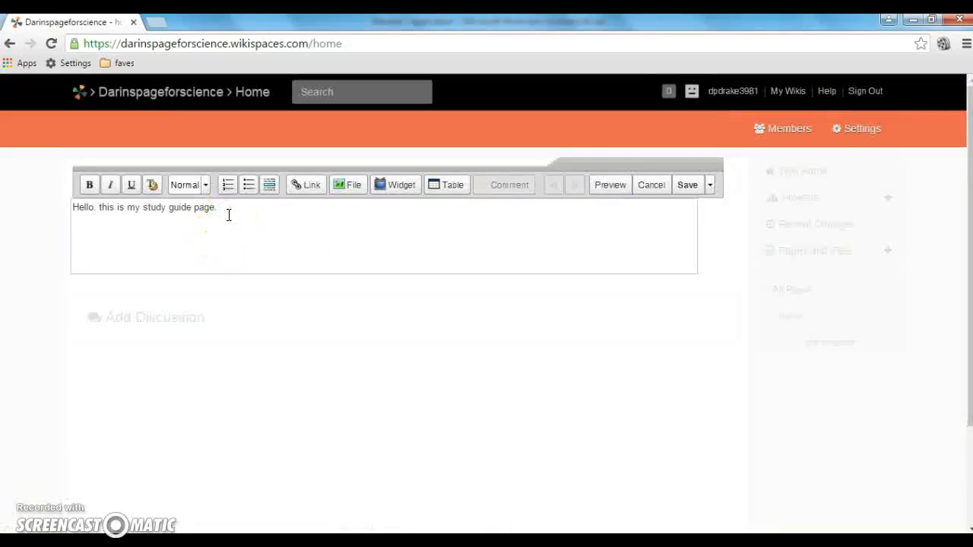
key("Return")
type("SAJHFKJAVCIDC")
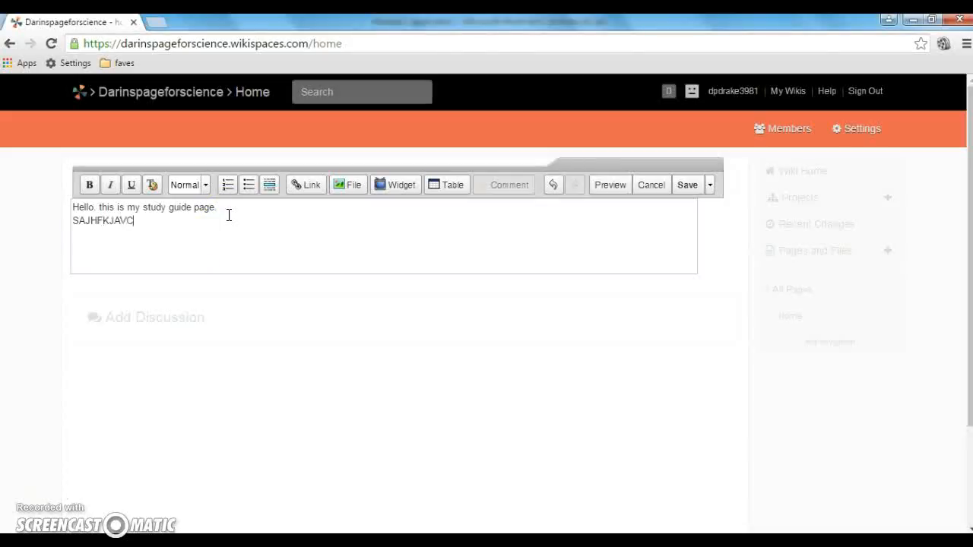
key("Return")
Add a bold, italic, underlined 'KLSFKDFI' line, followed by an empty line
left_click(89, 186)
left_click(111, 188)
left_click(130, 187)
type("KLSFKDFI")
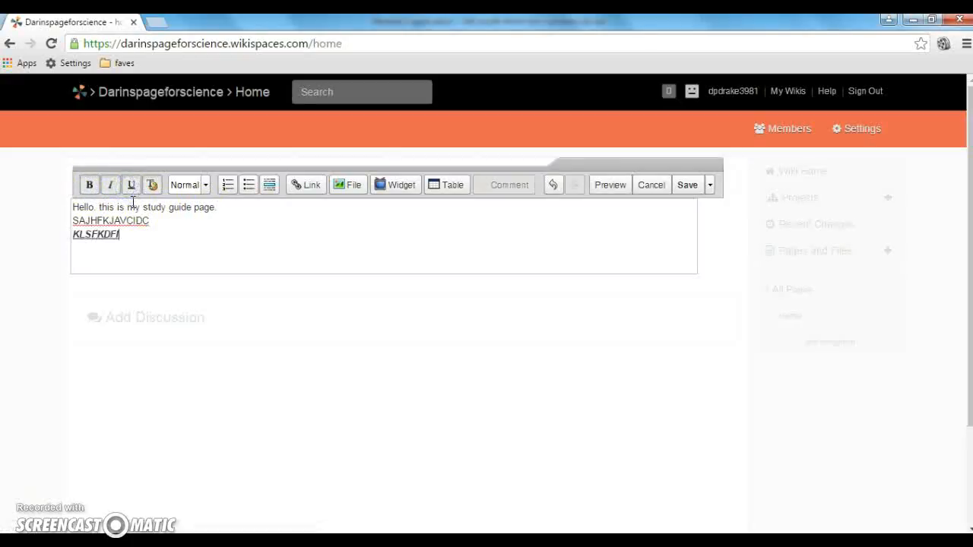
left_click(204, 186)
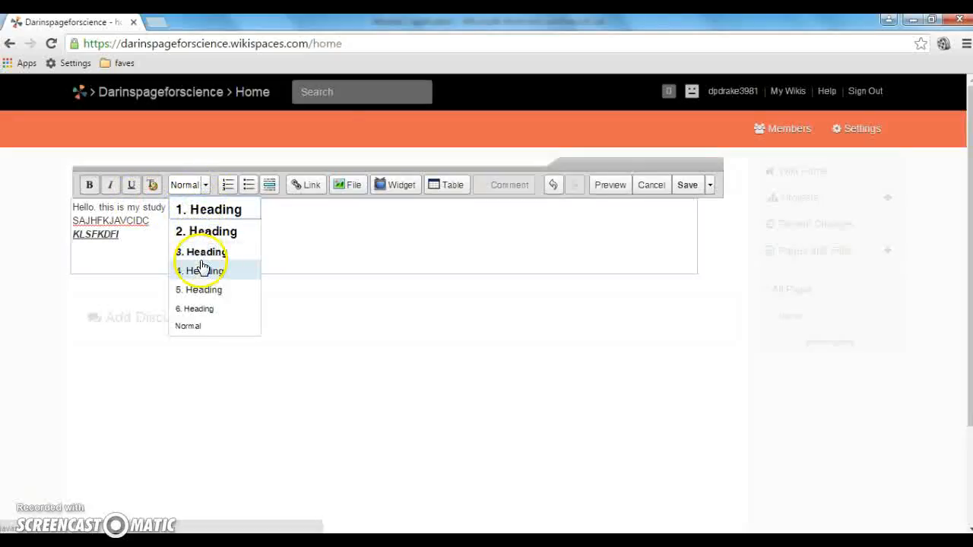
left_click(204, 185)
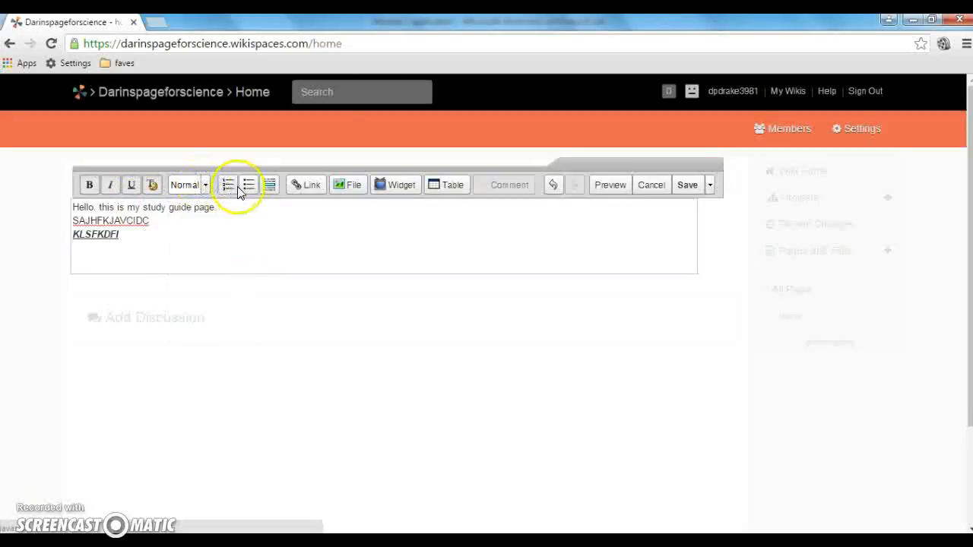
left_click(135, 235)
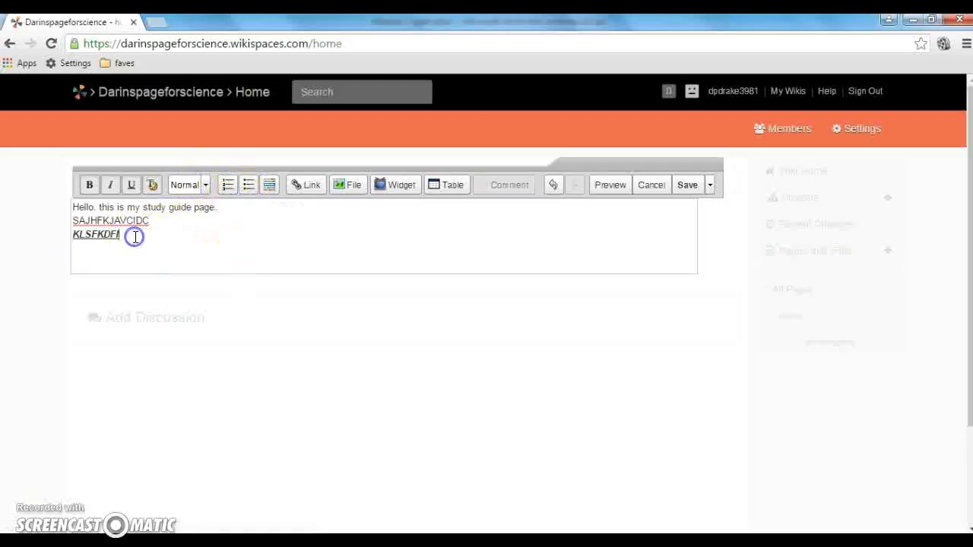
key("Return")
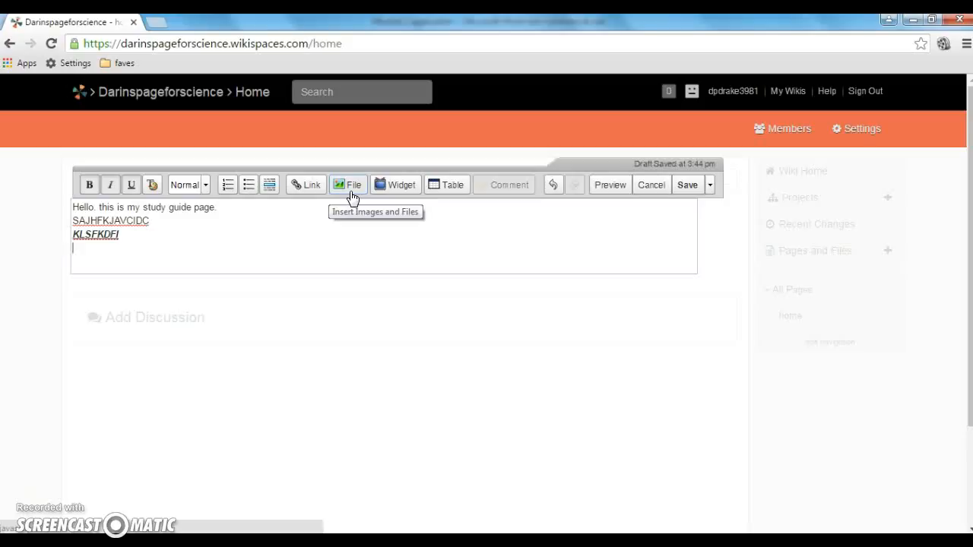
Save the home page with the greeting, SAJHFKJAVCIDC and formatted KLSFKDFI lines
left_click(491, 255)
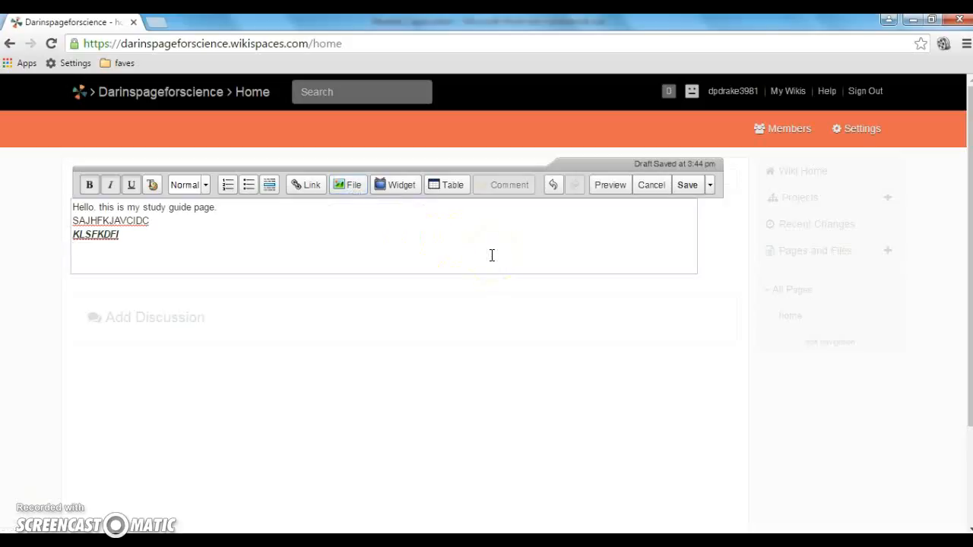
left_click(690, 190)
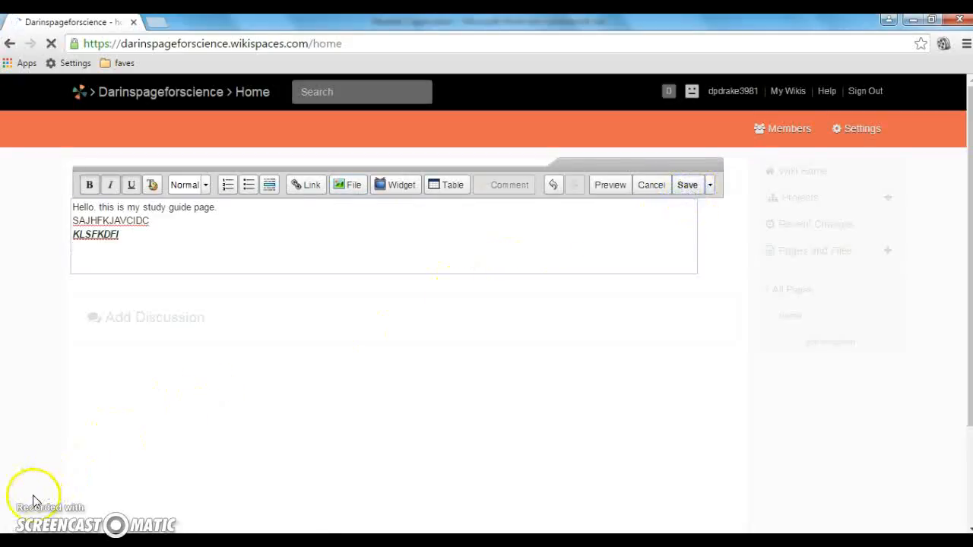